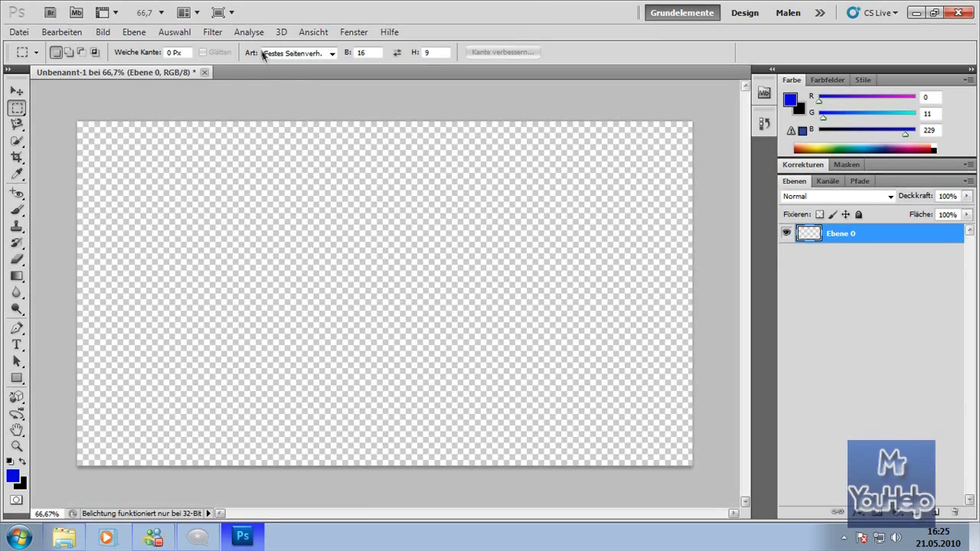
Render blue-and-black clouds with Filter > Render > Wolken, then place a text cursor on the canvas.
left_click(207, 34)
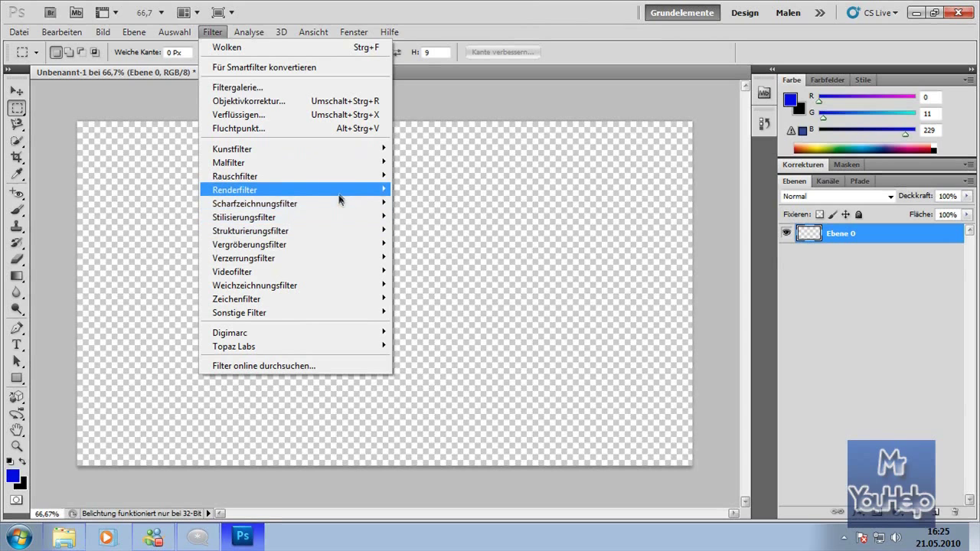
mouse_move(348, 196)
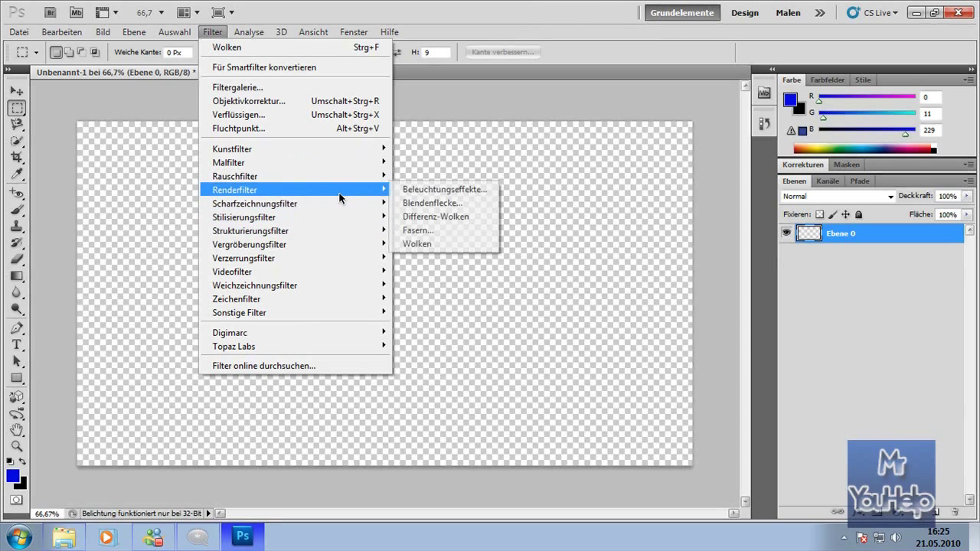
left_click(418, 242)
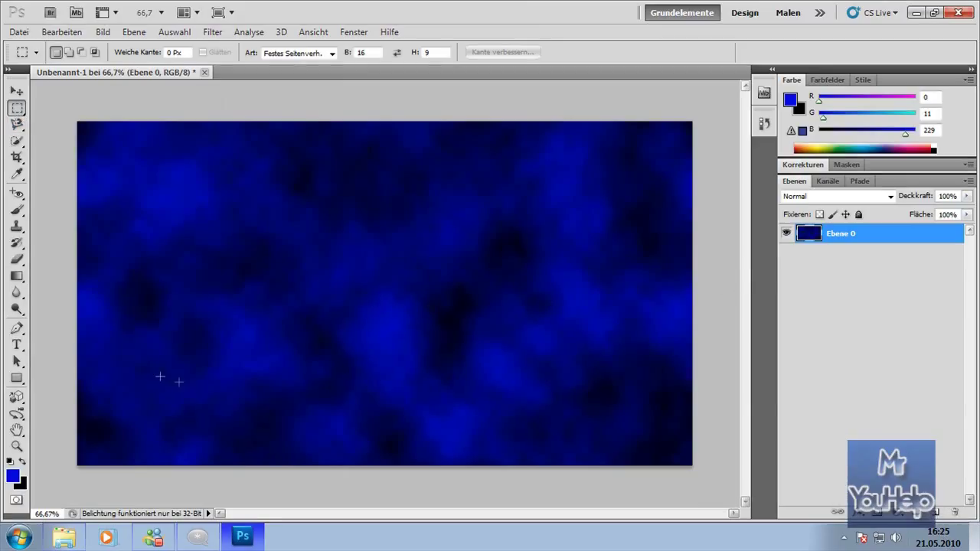
left_click(20, 346)
left_click(228, 299)
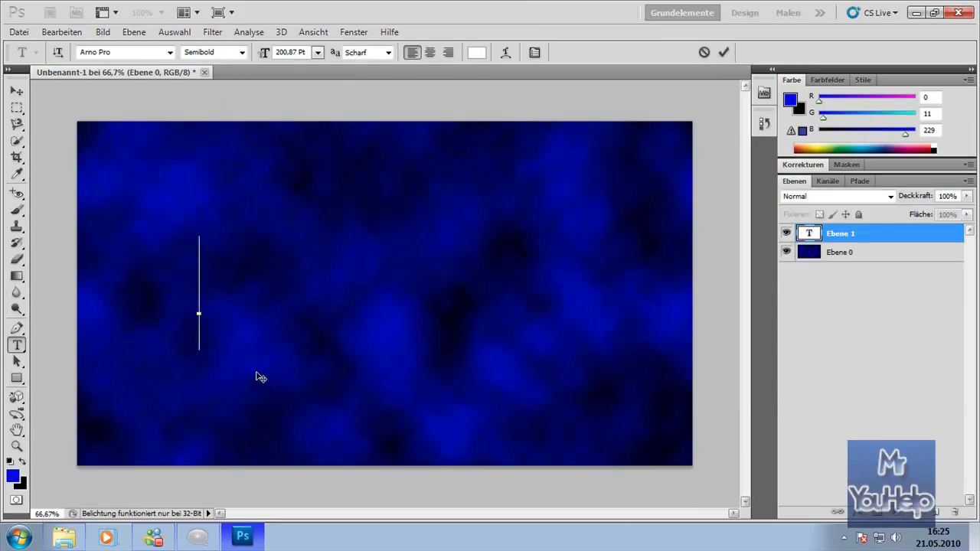
Type 'MrYouHelp', move it toward the canvas centre, commit it and open its layer style.
type("MrYouHelp")
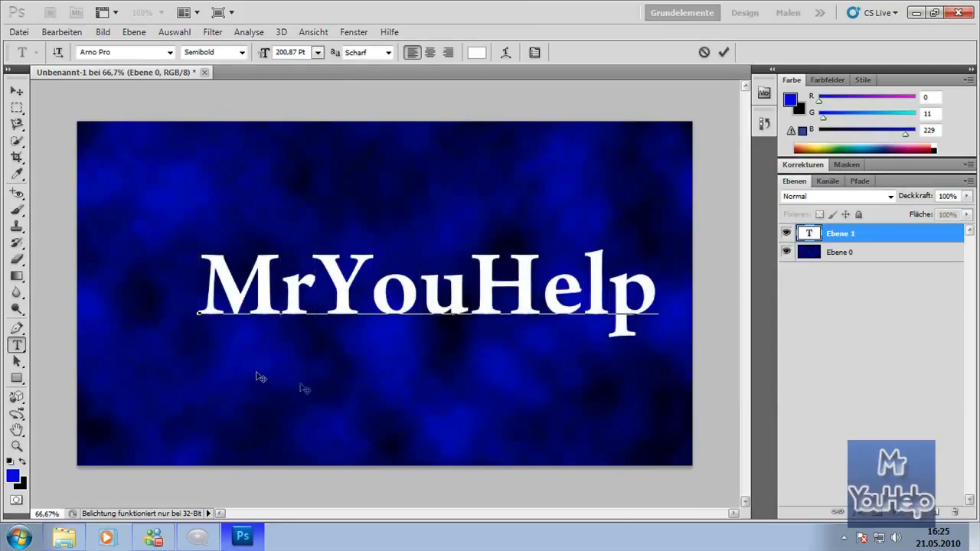
left_click_drag(301, 389, 291, 401)
left_click_drag(442, 377, 448, 391)
left_click(17, 108)
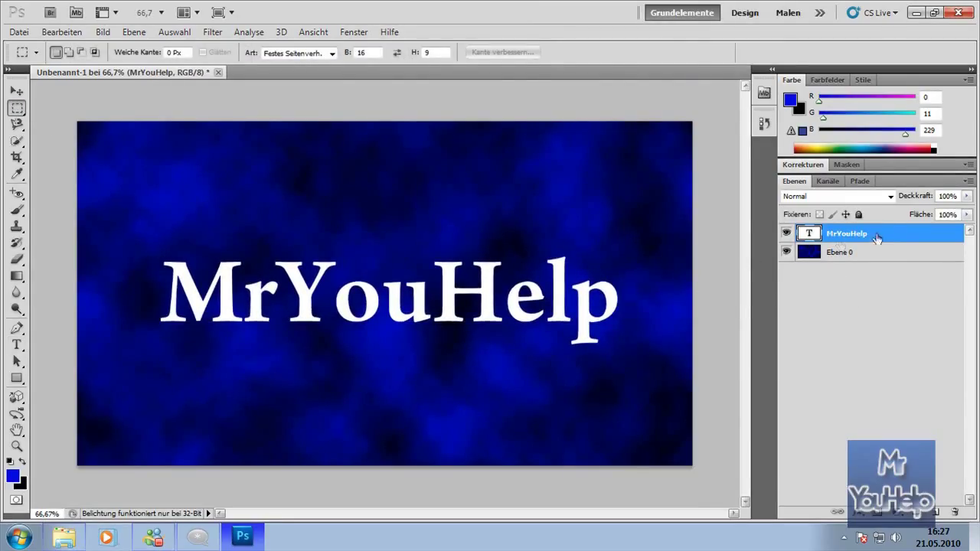
double_click(891, 235)
Enable Kontur in Ebenenstil and raise Größe to a thick outer stroke.
left_click_drag(766, 102, 486, 102)
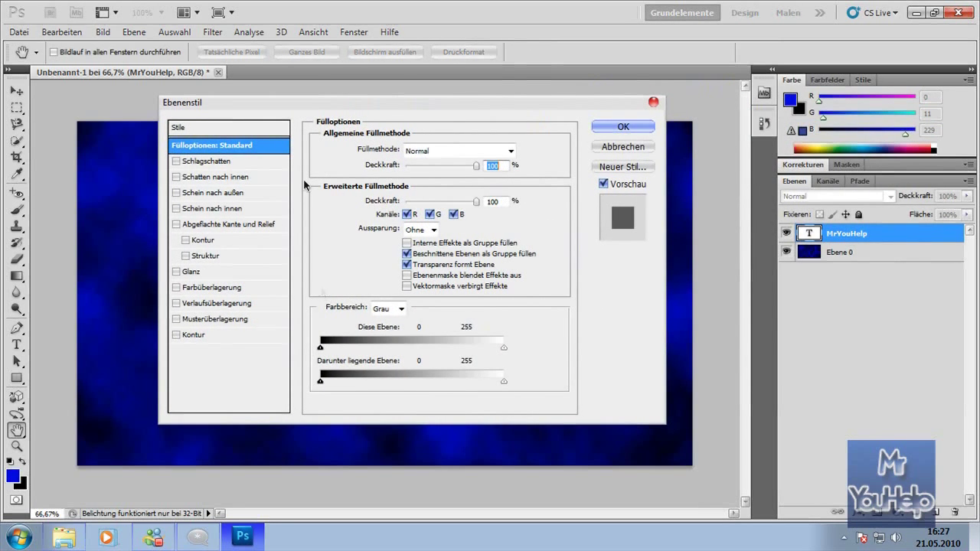
left_click_drag(301, 103, 334, 100)
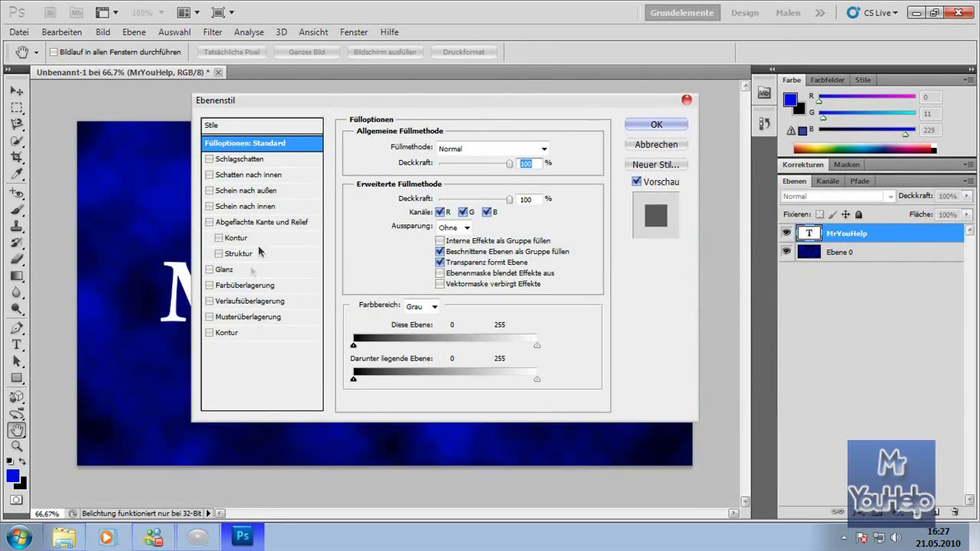
left_click(231, 332)
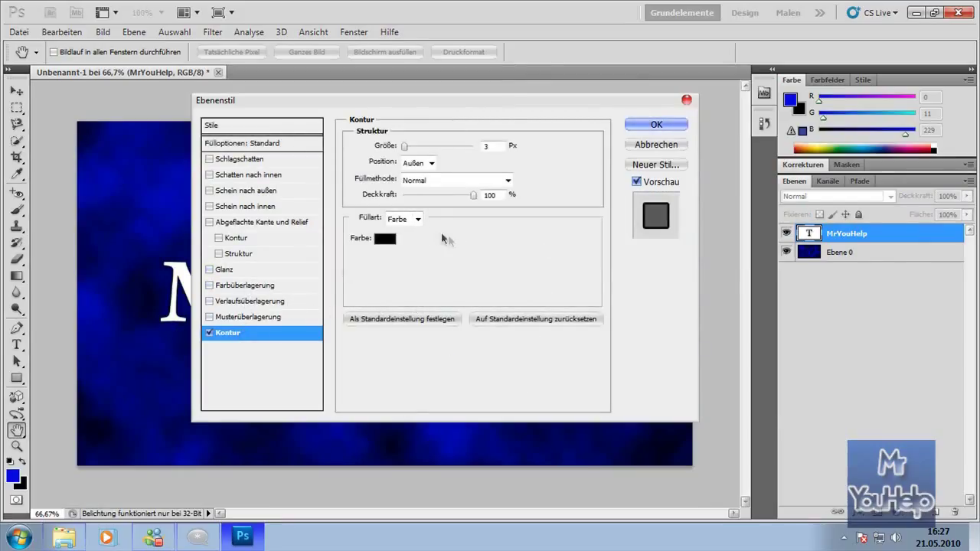
left_click_drag(401, 102, 621, 136)
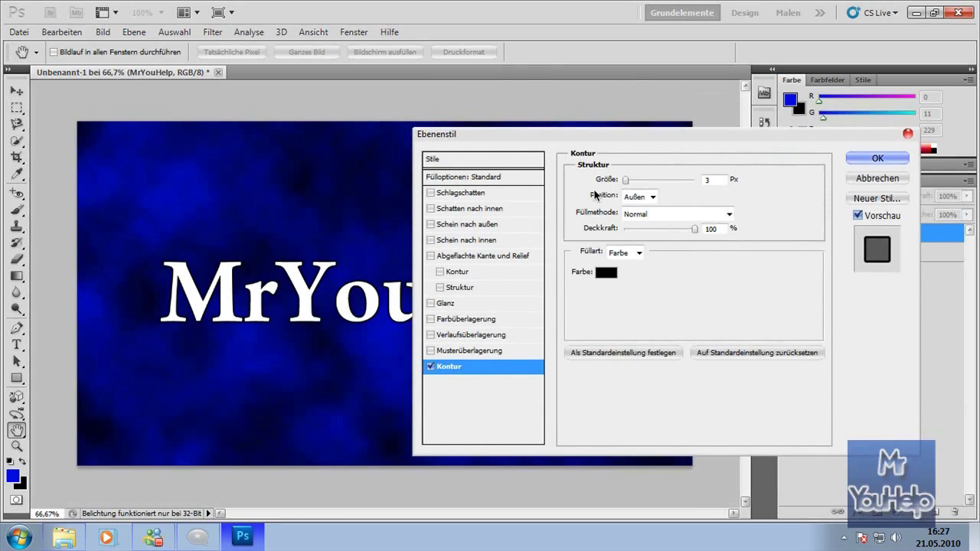
left_click_drag(626, 181, 645, 178)
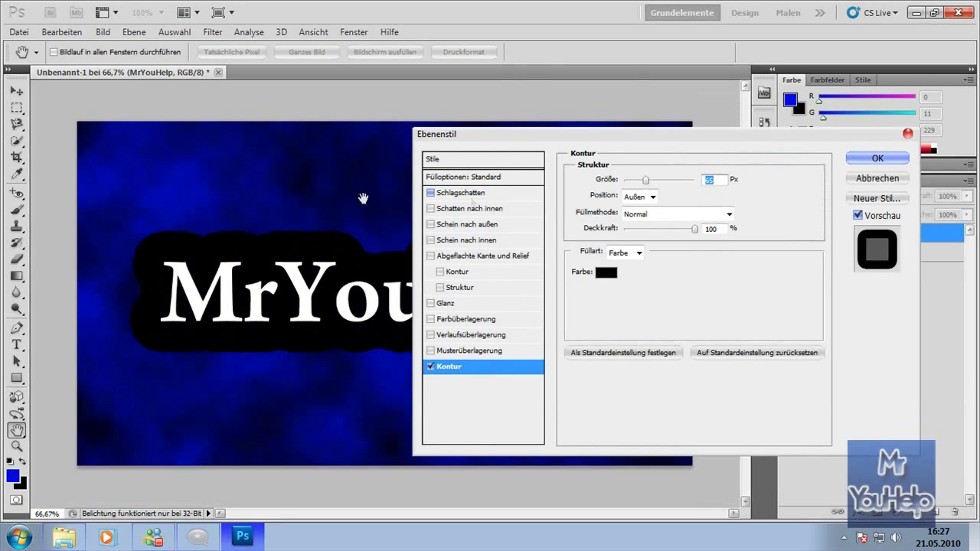
left_click_drag(518, 136, 357, 135)
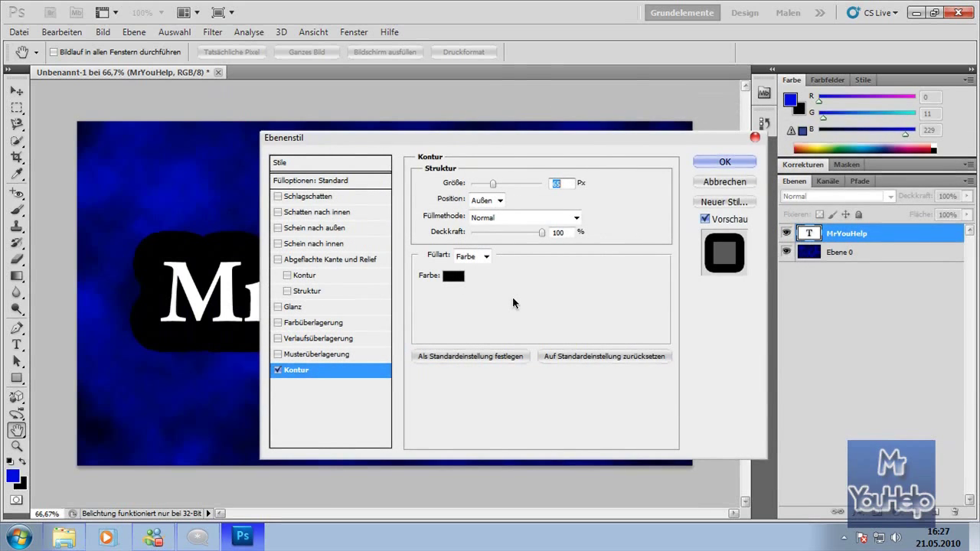
Set the Kontur Füllart to Verlauf with Art Explosion, and open the gradient editor.
left_click(485, 256)
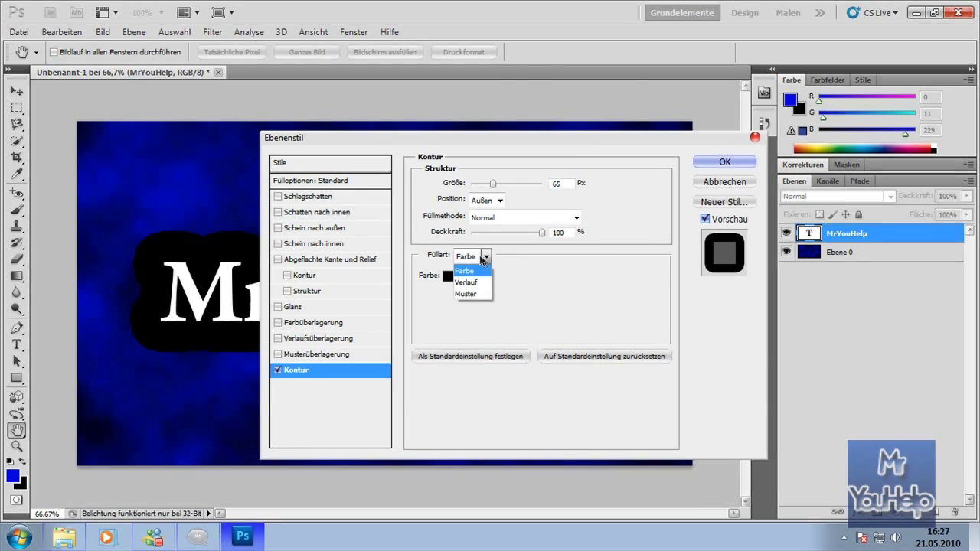
left_click(465, 281)
left_click_drag(520, 137, 611, 119)
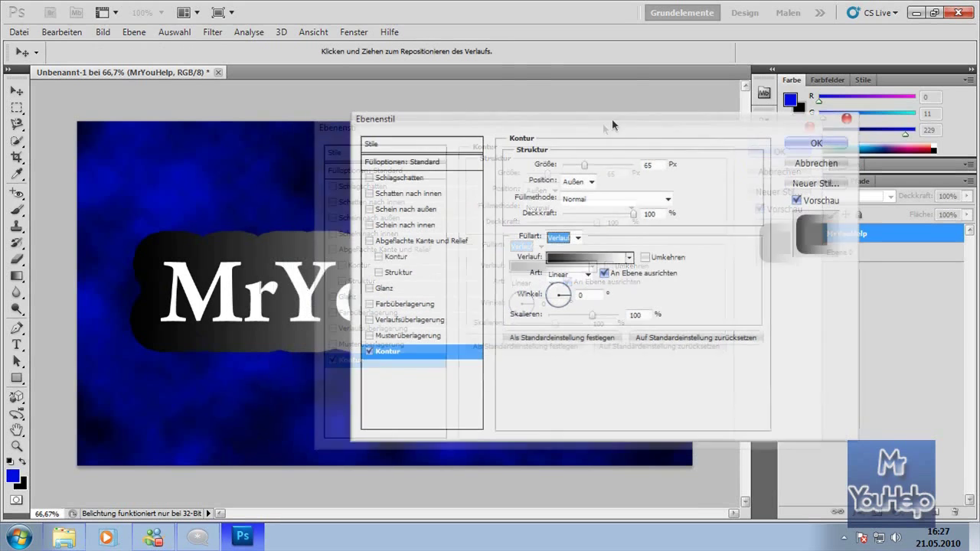
left_click(582, 274)
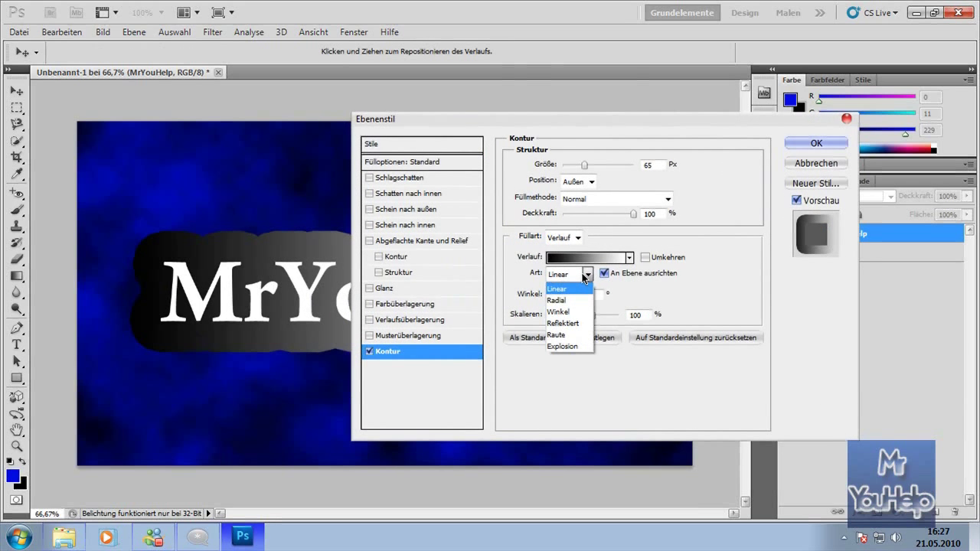
left_click(572, 345)
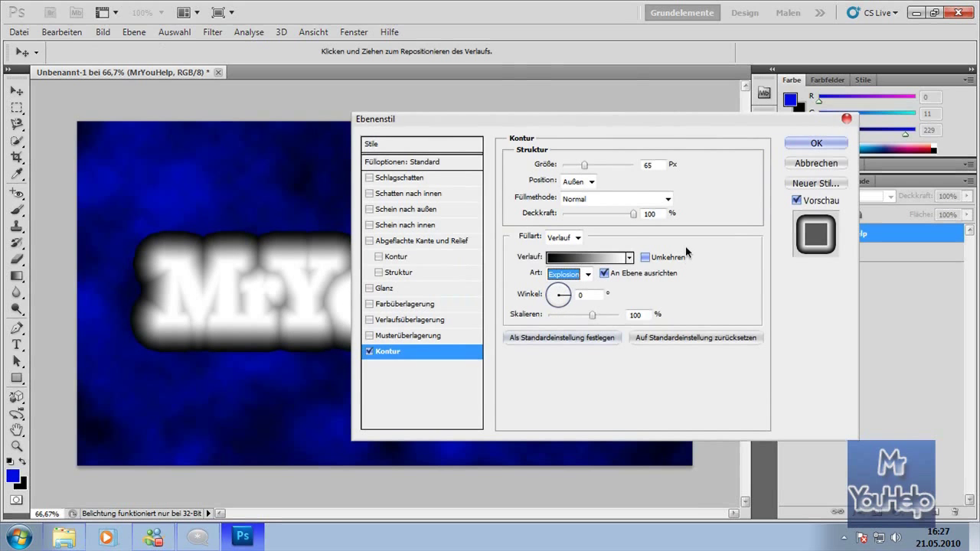
left_click_drag(609, 121, 661, 107)
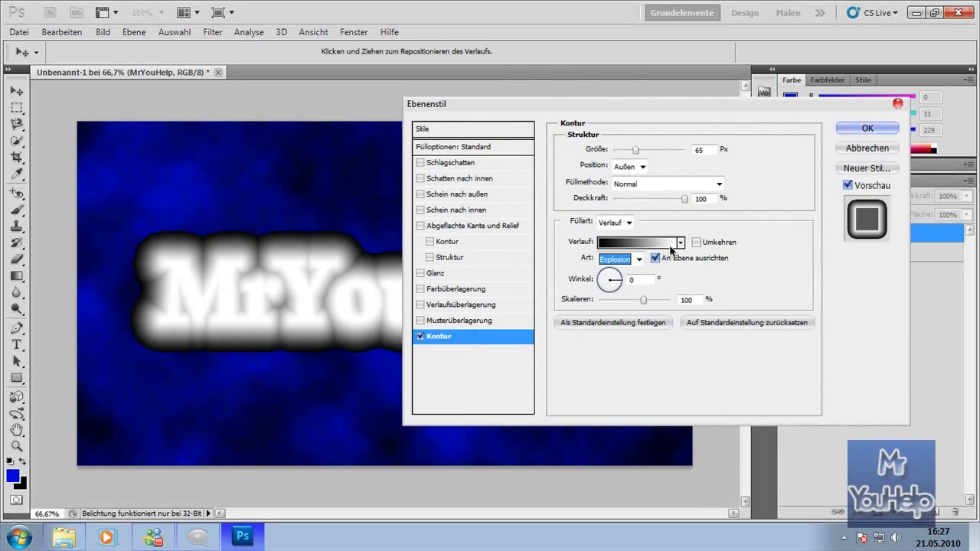
left_click(655, 246)
left_click_drag(713, 52, 600, 81)
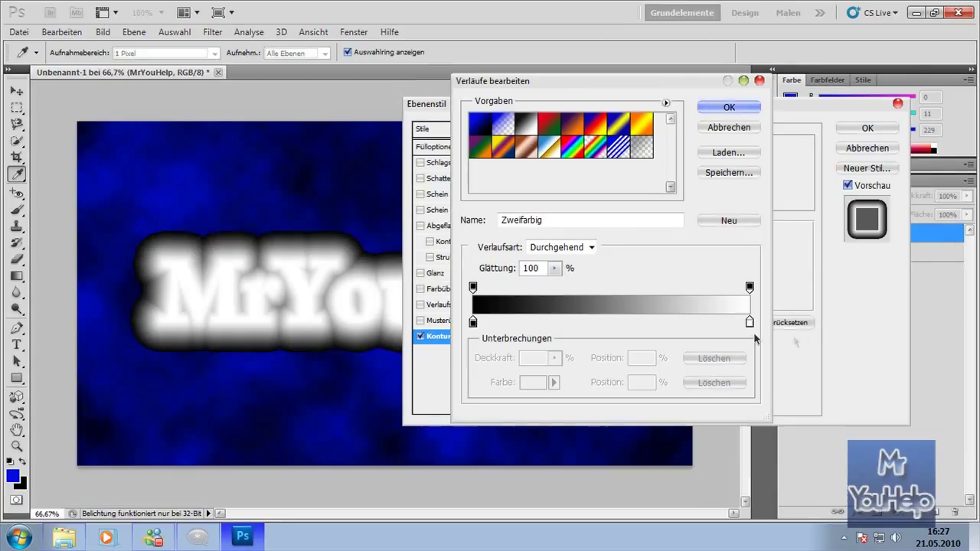
Set the gradient's left colour stop to pure red.
left_click(473, 322)
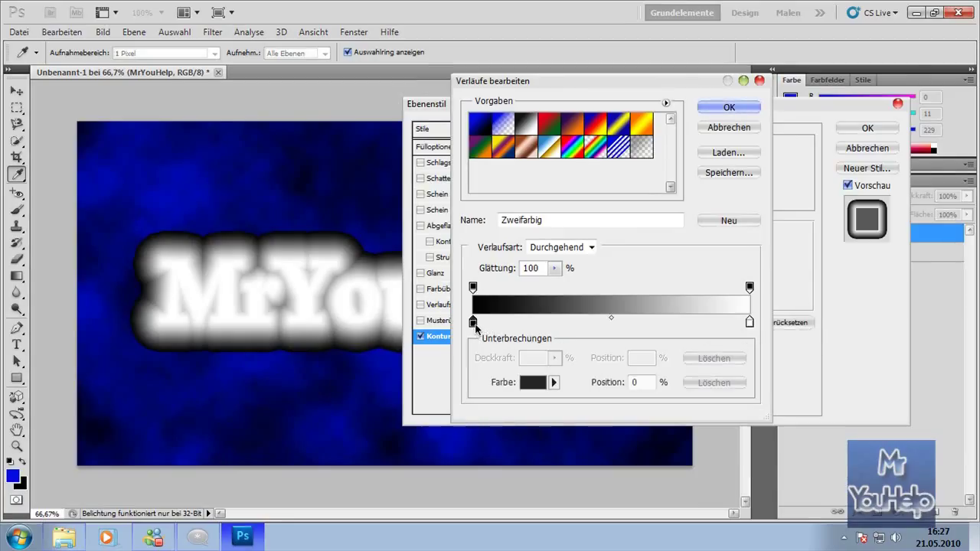
left_click(473, 287)
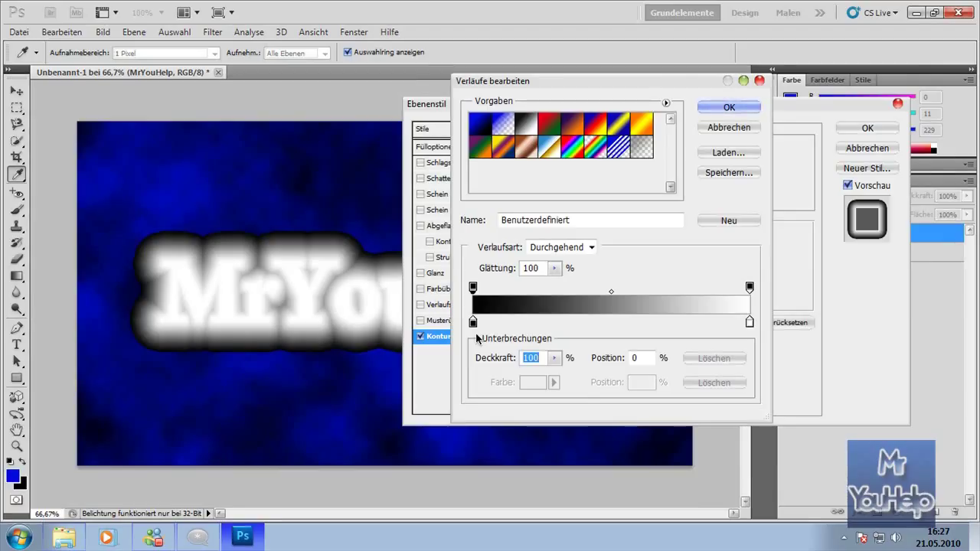
left_click(473, 321)
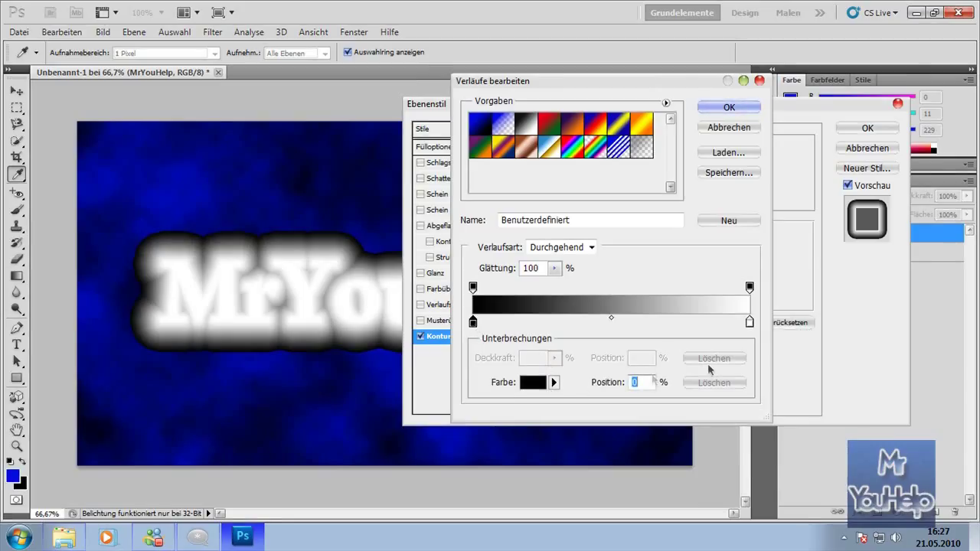
left_click(534, 383)
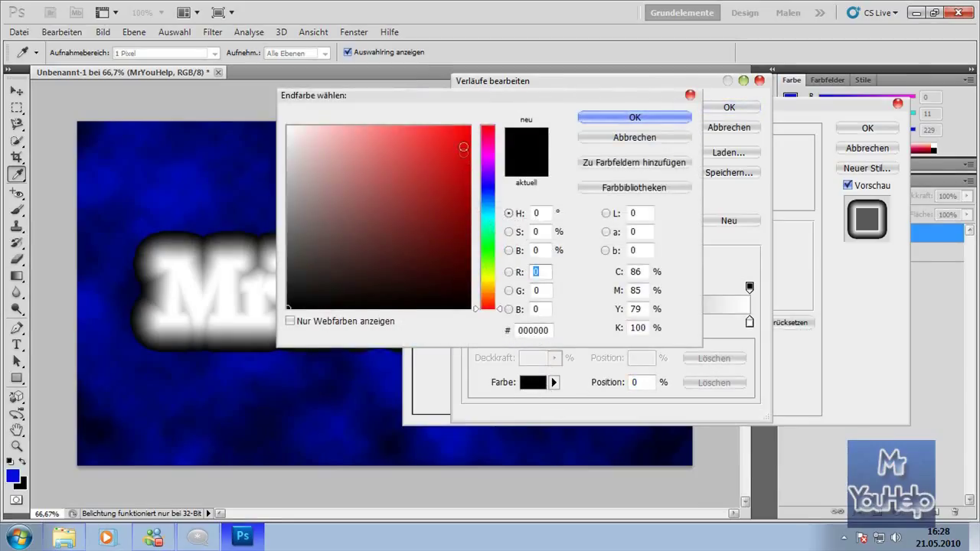
left_click(469, 129)
left_click(634, 116)
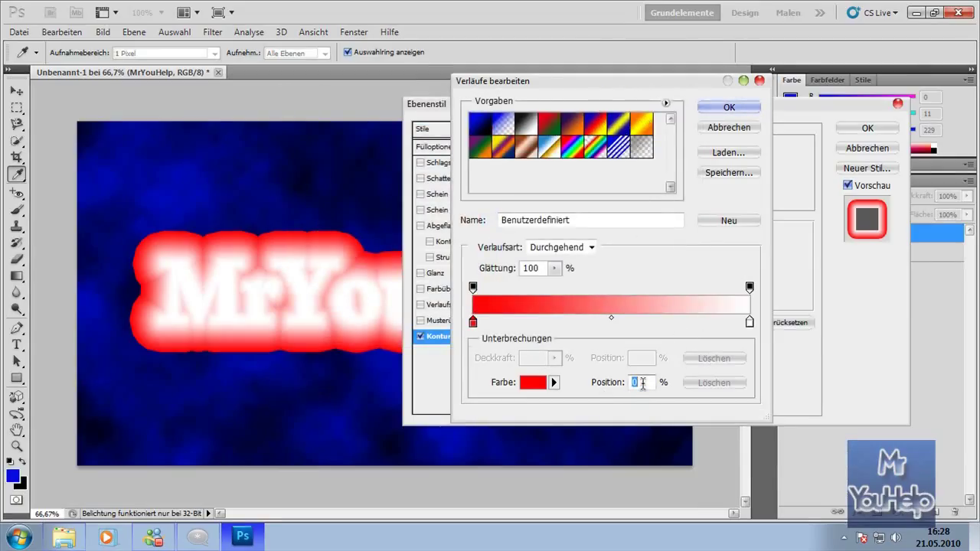
Set the right opacity stop's Deckkraft to 0 so the gradient fades out.
left_click(749, 323)
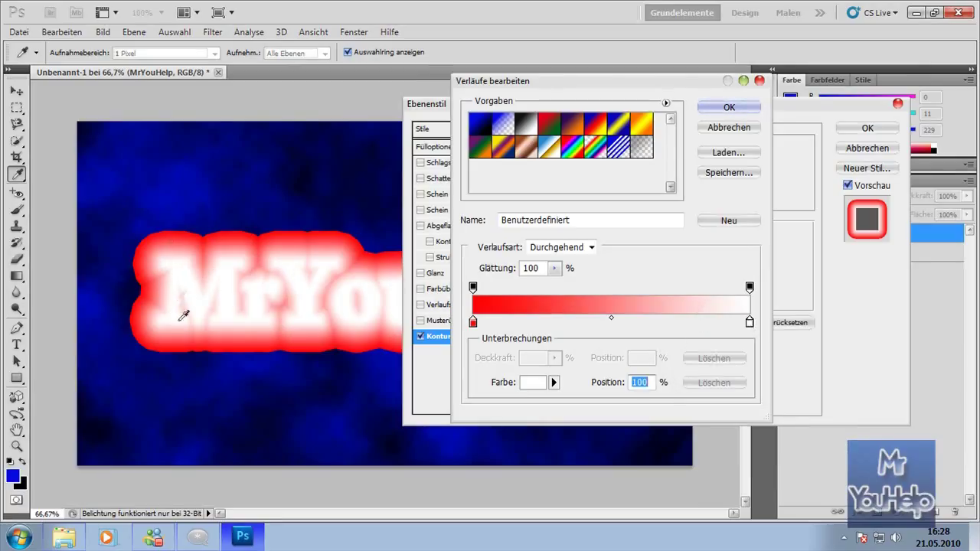
left_click(749, 288)
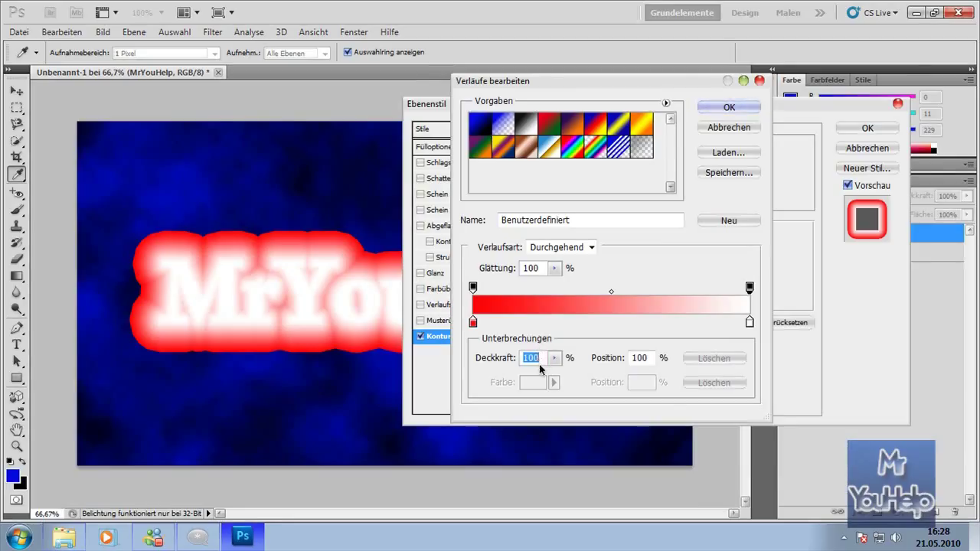
type("0")
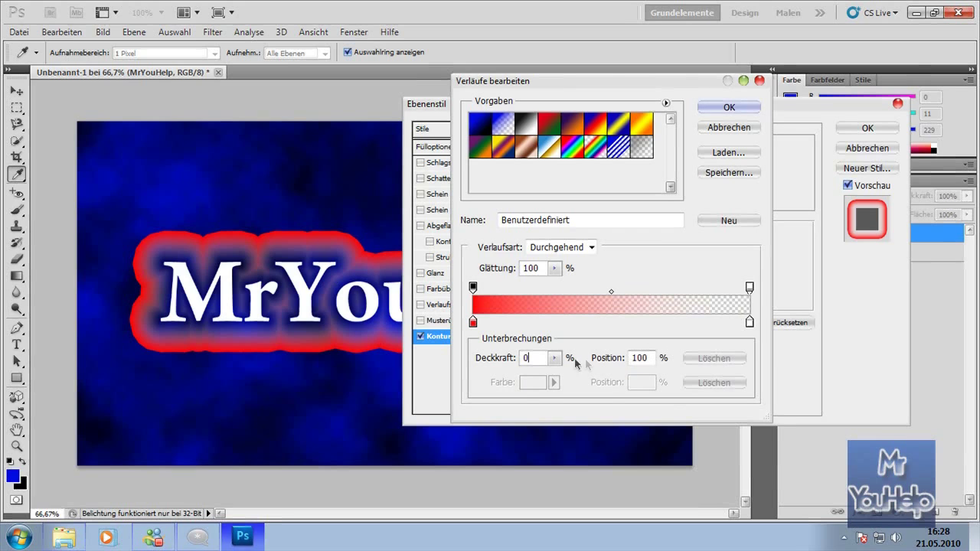
left_click(473, 289)
Add a mid-gradient opacity stop with Deckkraft 100.
left_click_drag(541, 82, 661, 83)
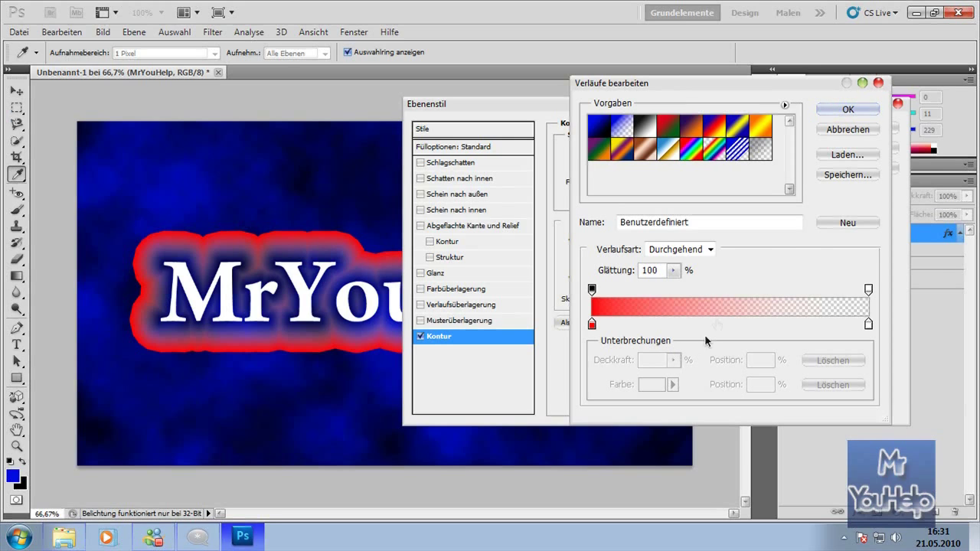
left_click(726, 293)
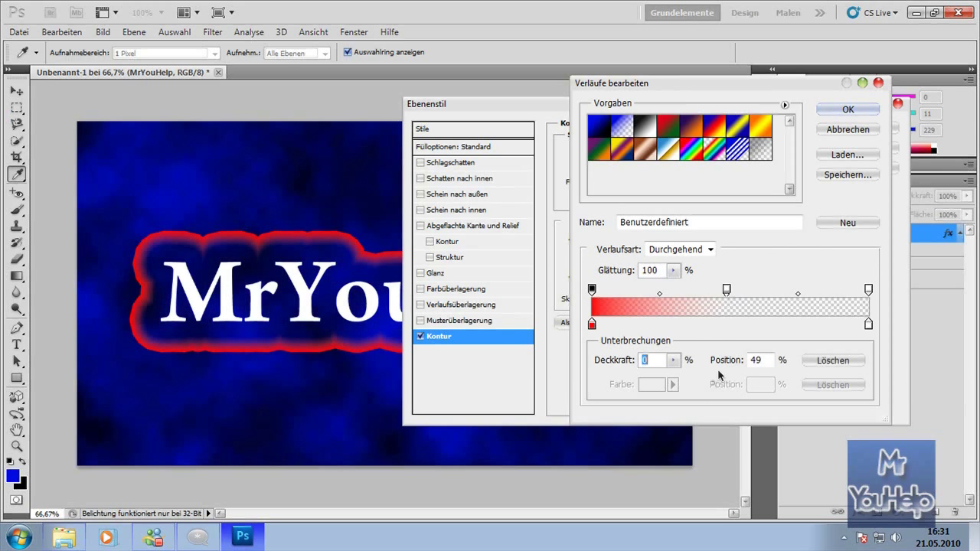
left_click_drag(726, 287, 724, 289)
left_click(659, 360)
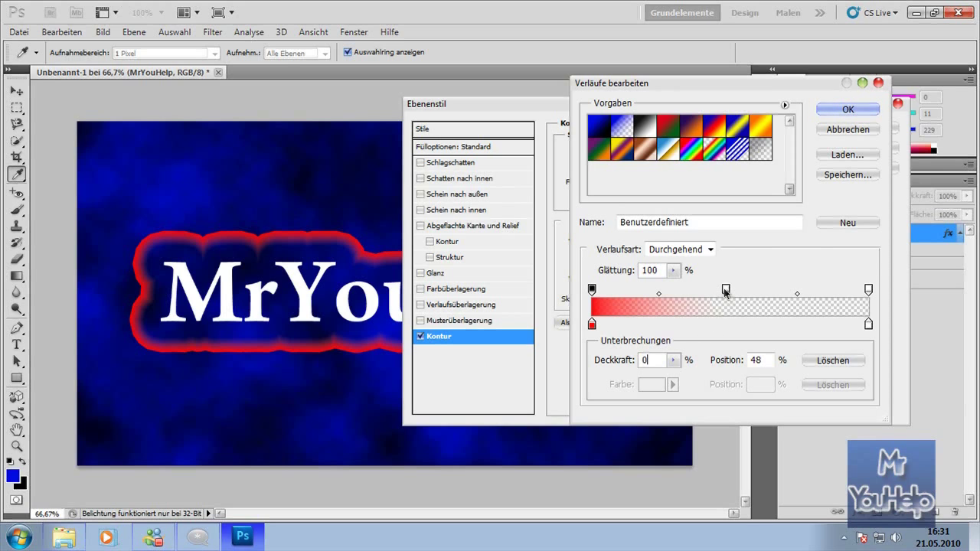
key("BackSpace")
type("100")
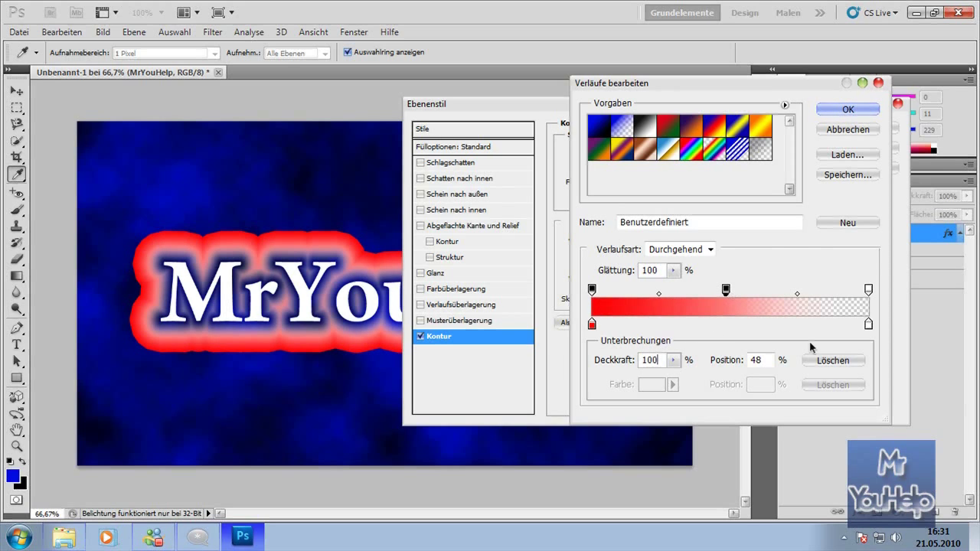
Add a 0% opacity stop beside it, place both stops at 50%, and confirm the gradient.
left_click_drag(724, 289, 730, 290)
left_click_drag(738, 293, 731, 294)
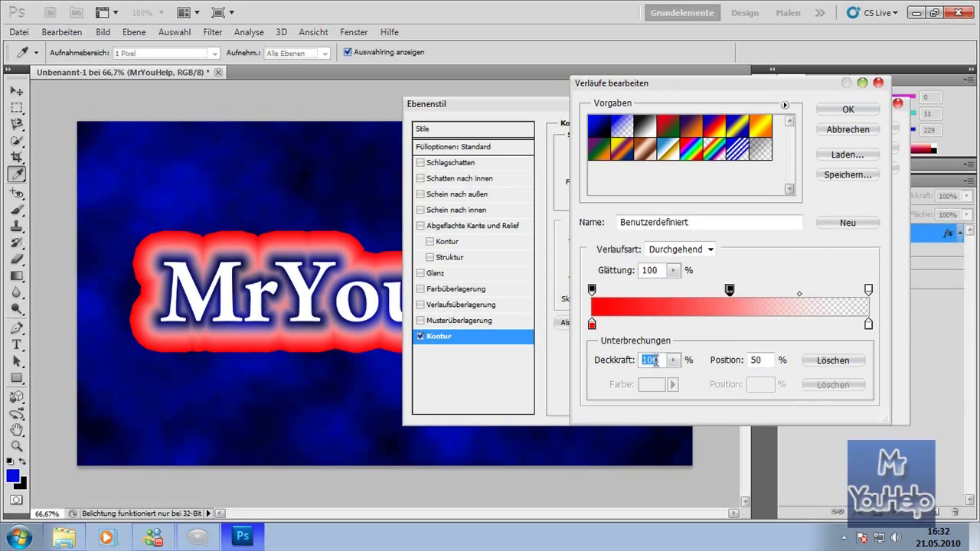
type("0")
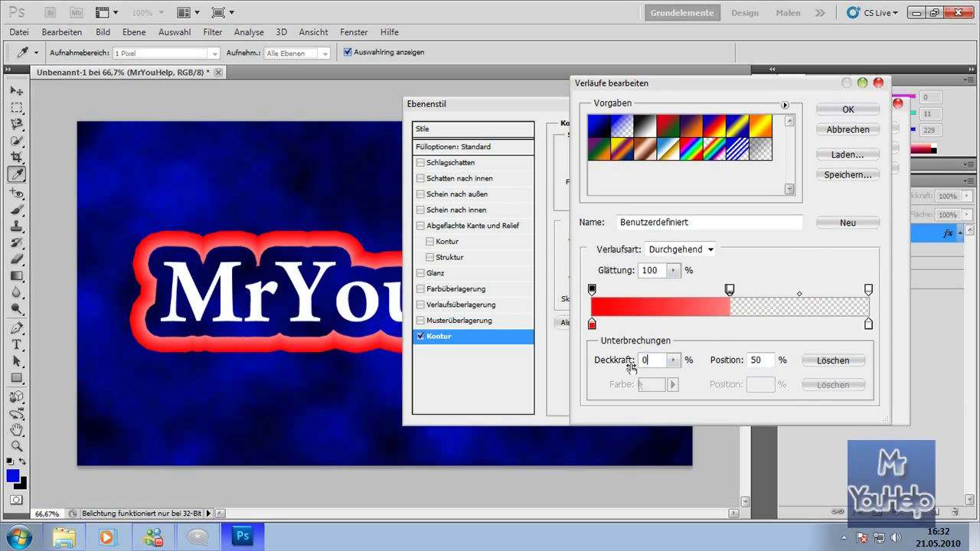
left_click(730, 290)
left_click_drag(729, 291, 731, 291)
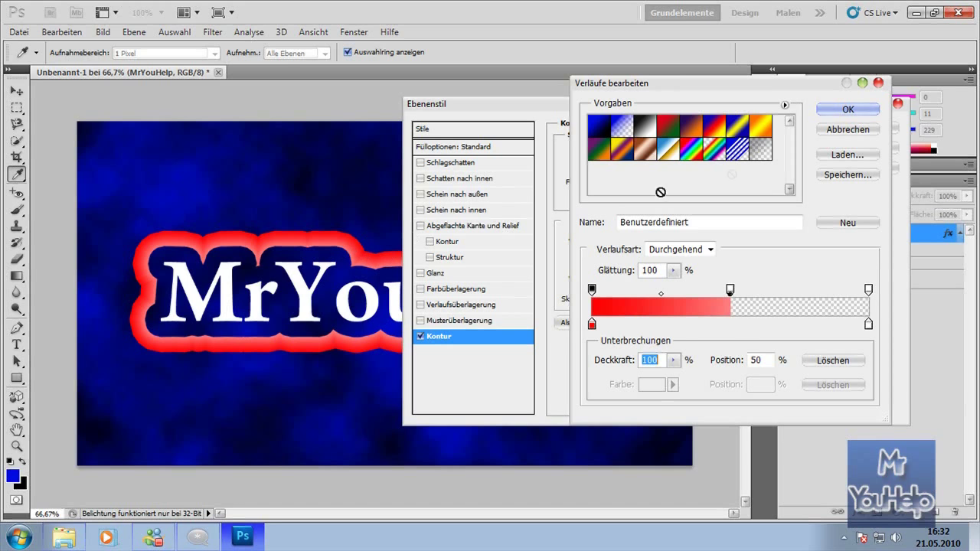
left_click(857, 110)
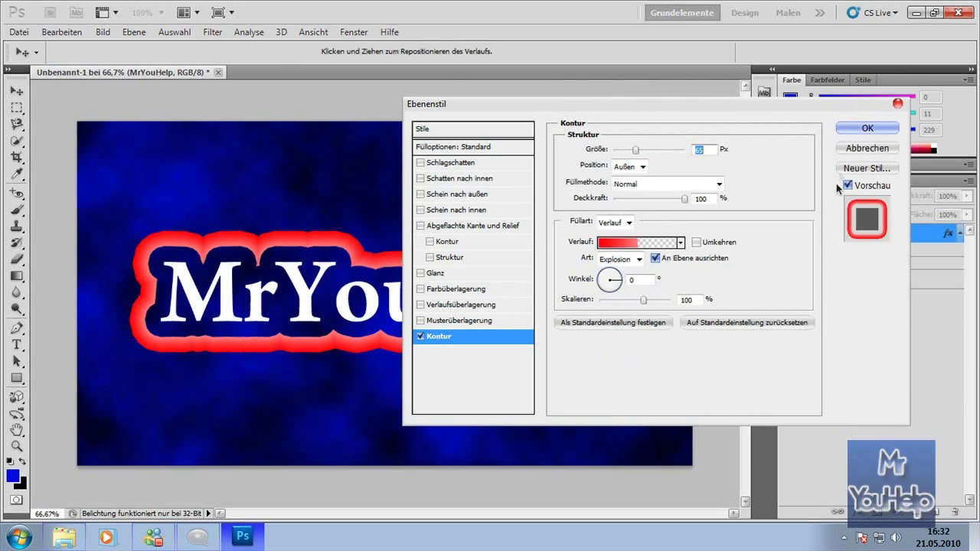
Confirm Ebenenstil to apply the red Explosion Kontur to the MrYouHelp layer.
left_click(867, 128)
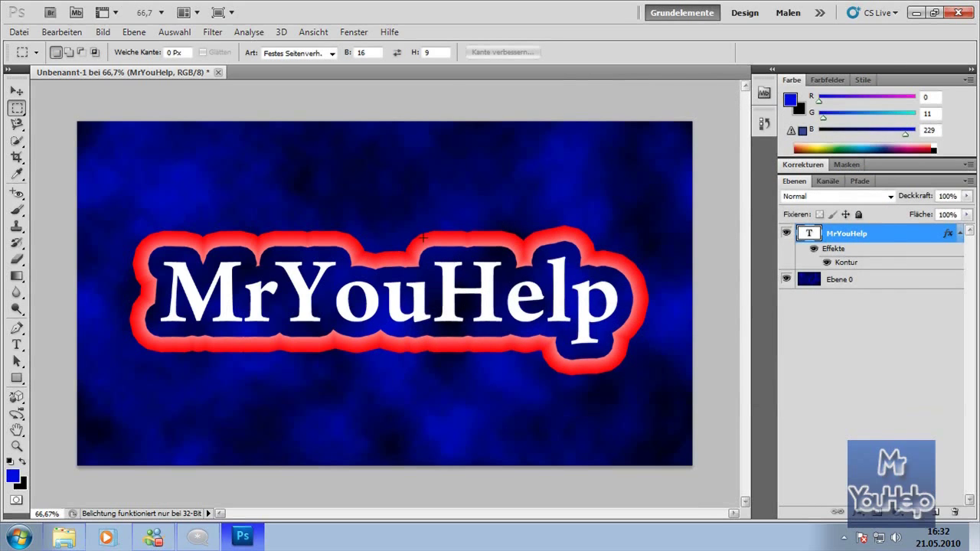